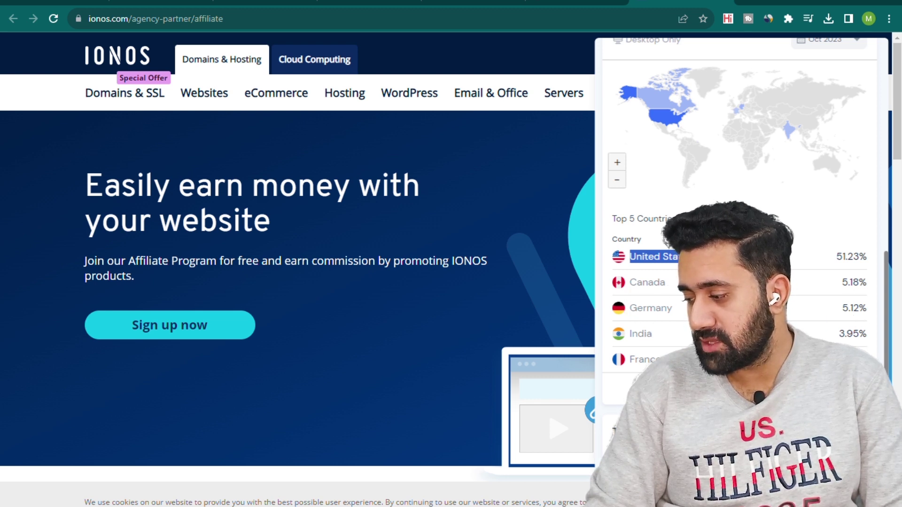
Step: Close the traffic statistics overlay and clear the temporary heading highlight
left_click(642, 342)
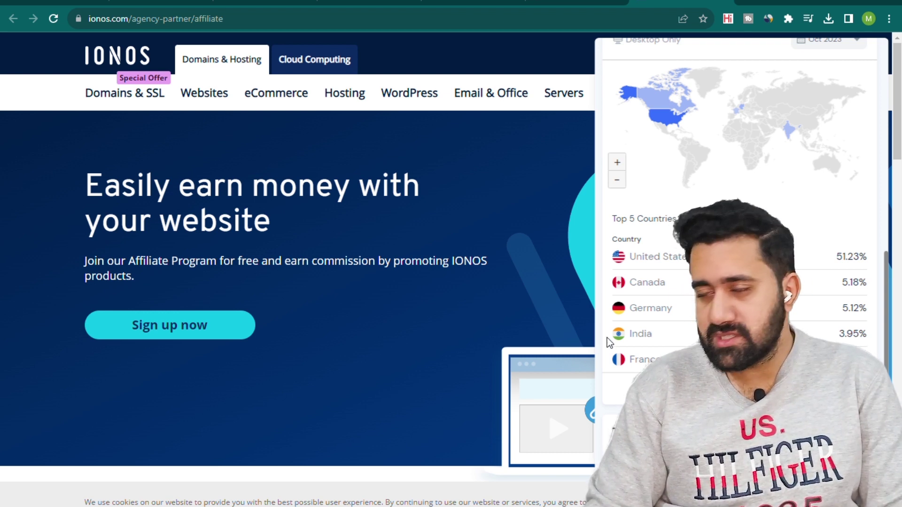
left_click(526, 269)
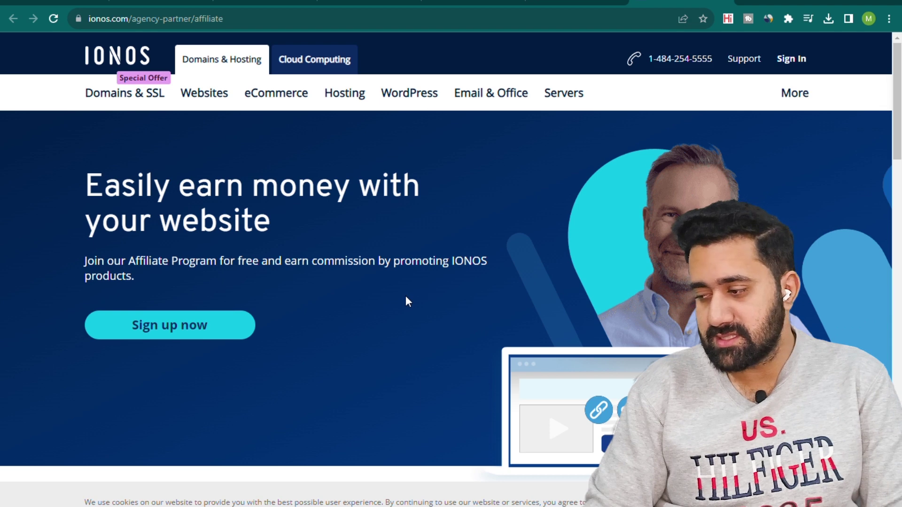
left_click_drag(85, 186, 411, 209)
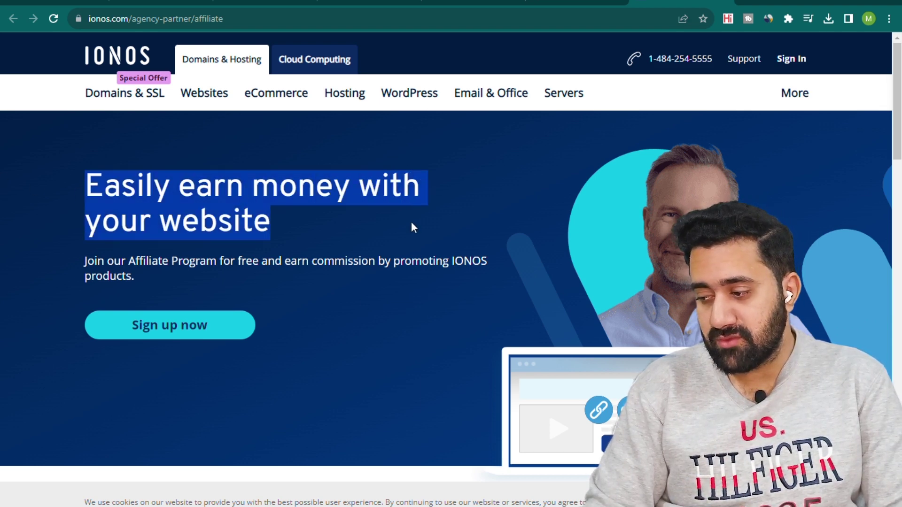
left_click(410, 227)
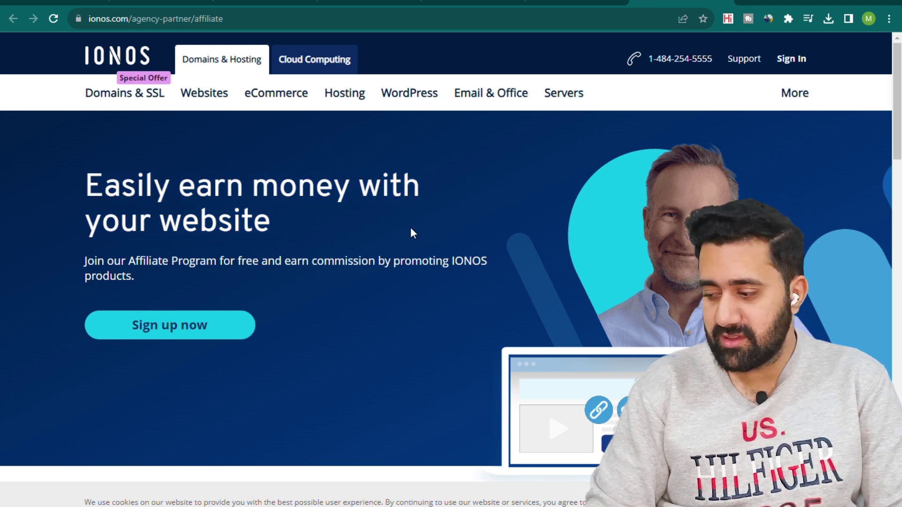
Step: Scroll down through the affiliate landing page and back up to the top
scroll(411, 229, "down", 8)
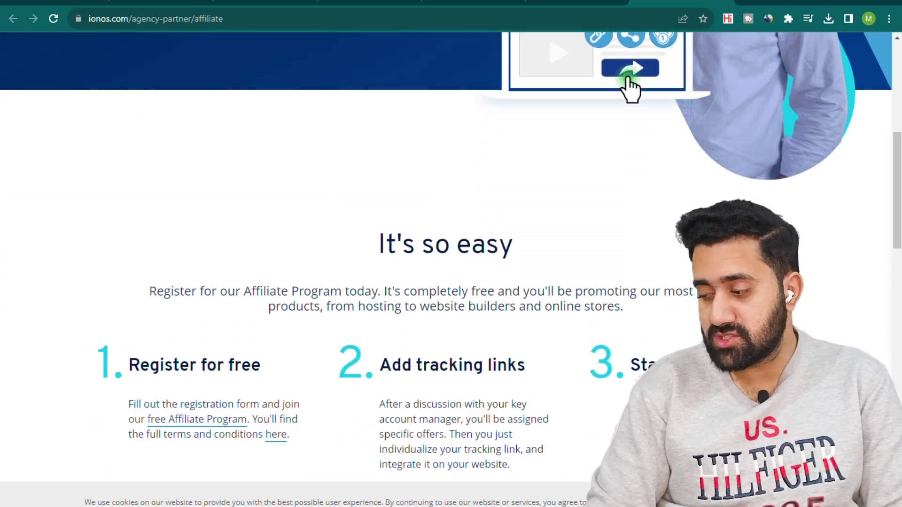
scroll(451, 254, "down", 13)
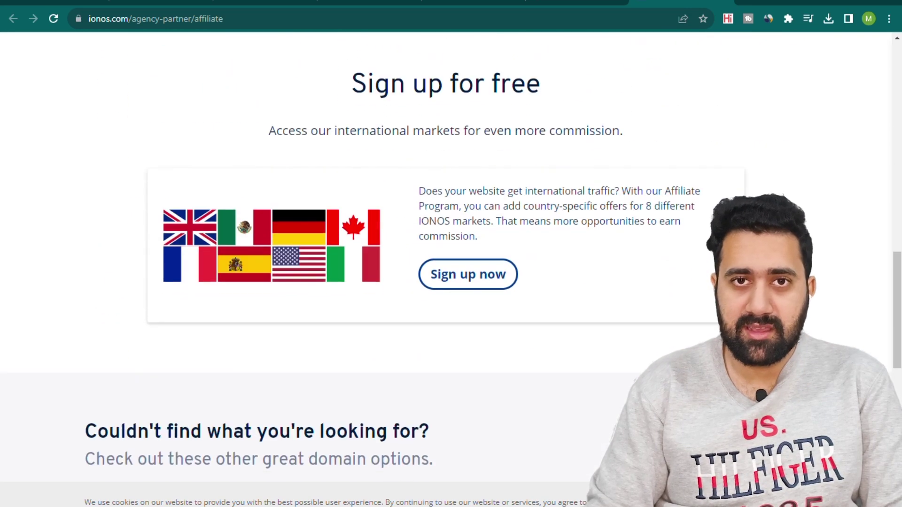
scroll(451, 254, "down", 8)
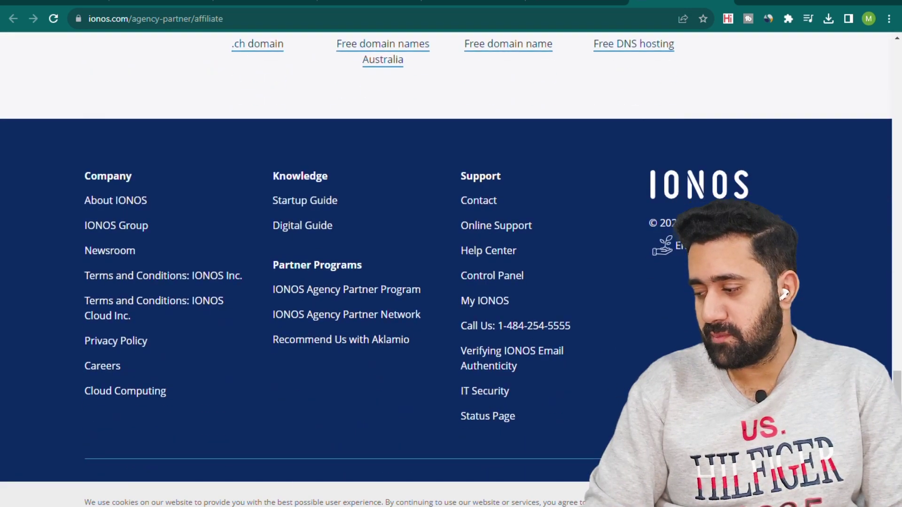
scroll(537, 390, "up", 20)
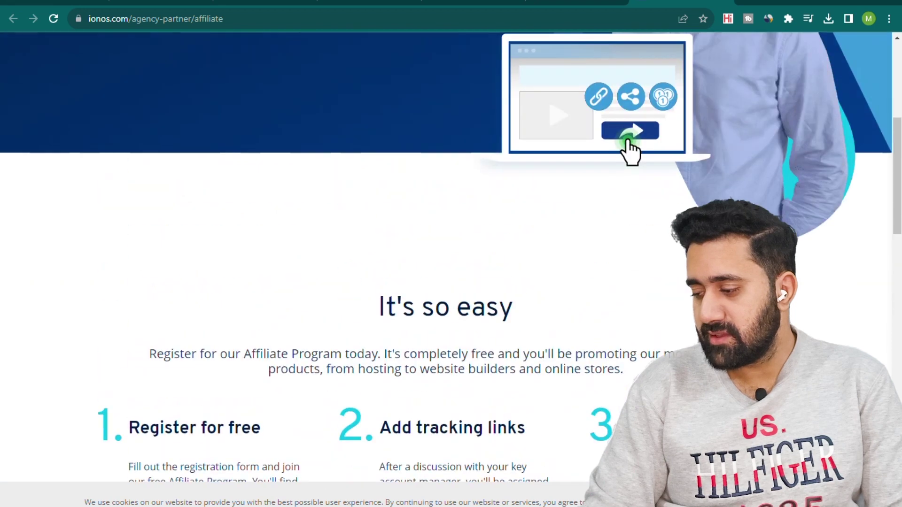
scroll(537, 390, "up", 2)
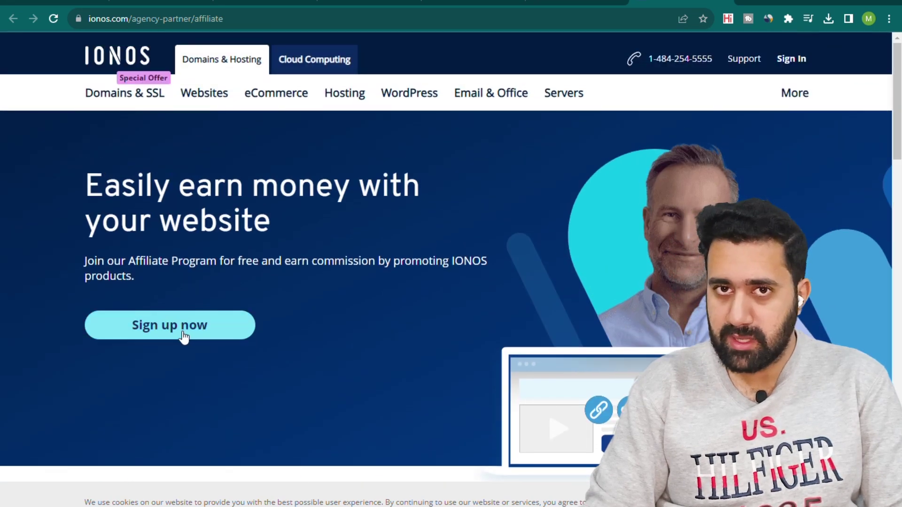
Step: Go via Sign up now to the Partner Sign Up link and bring up the empty Account Details fields
left_click(183, 338)
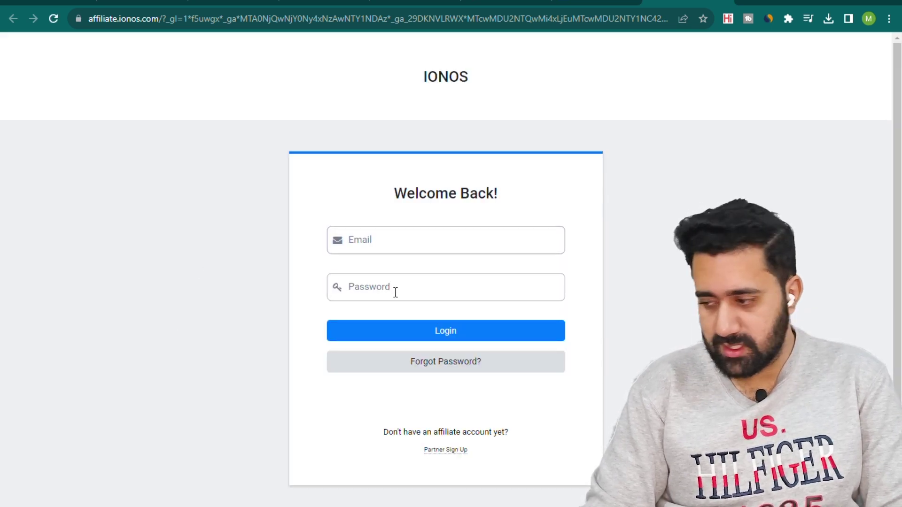
left_click(448, 452)
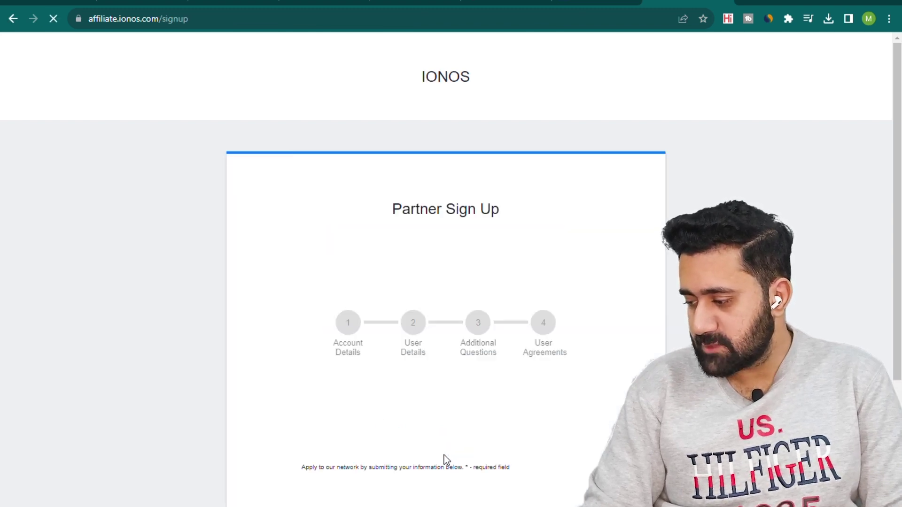
scroll(448, 460, "down", 5)
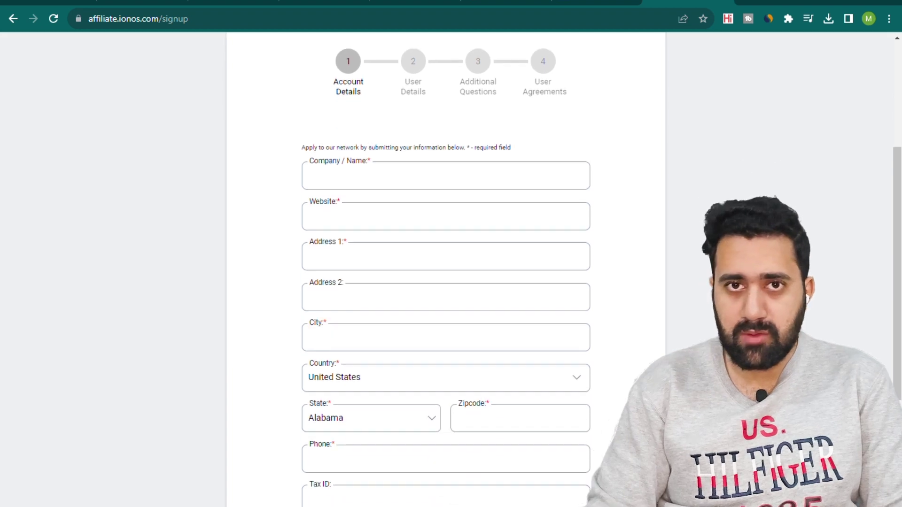
scroll(628, 298, "down", 1)
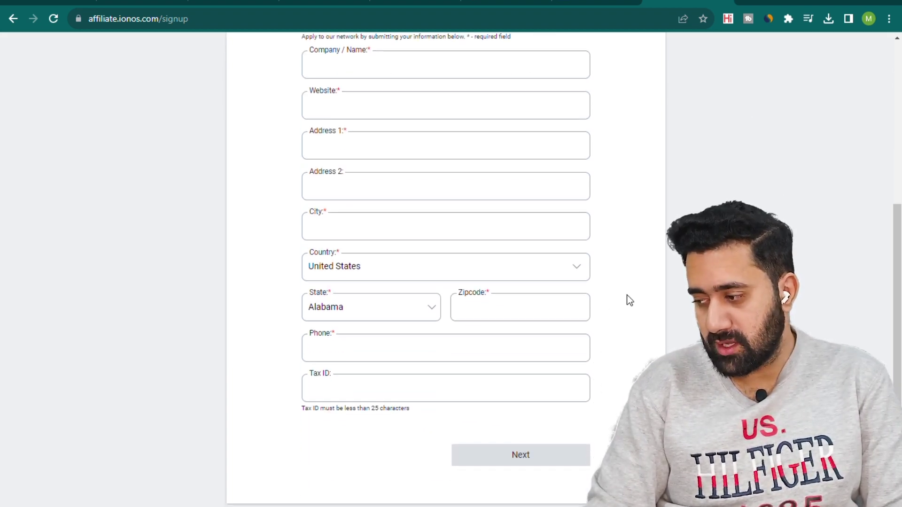
middle_click(637, 304)
scroll(632, 293, "up", 1)
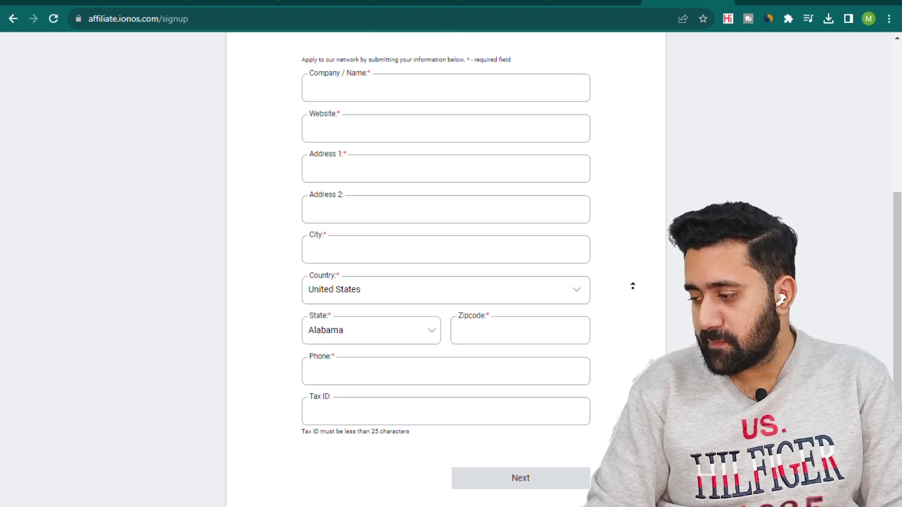
left_click(624, 279)
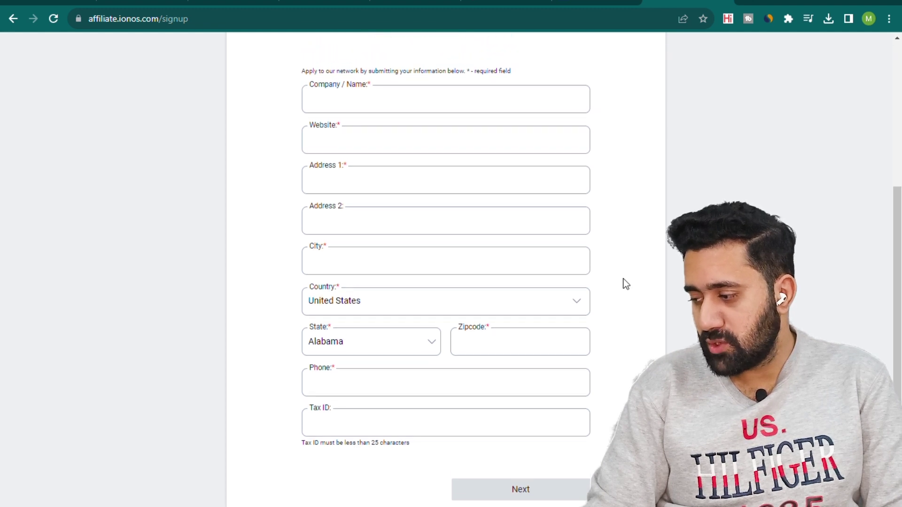
Step: Enter the applicant's full name as Company / Name and website Mastermind.com
left_click(339, 100)
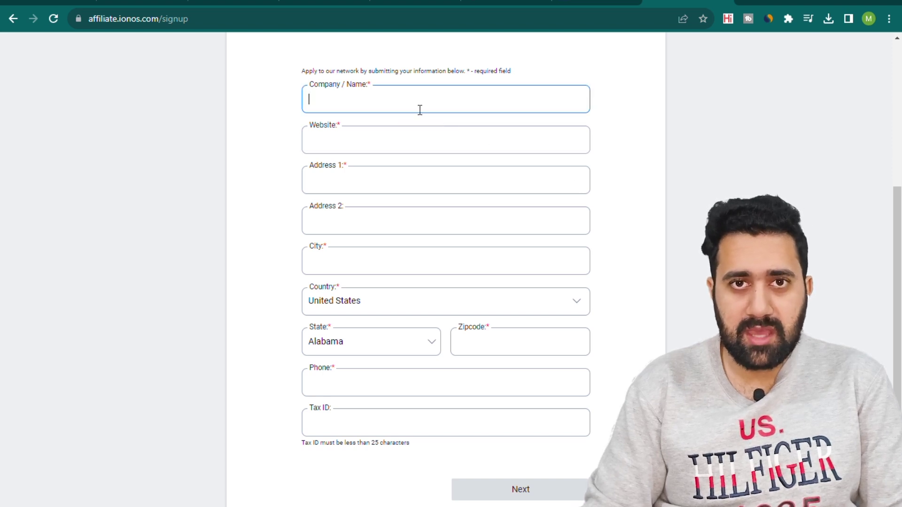
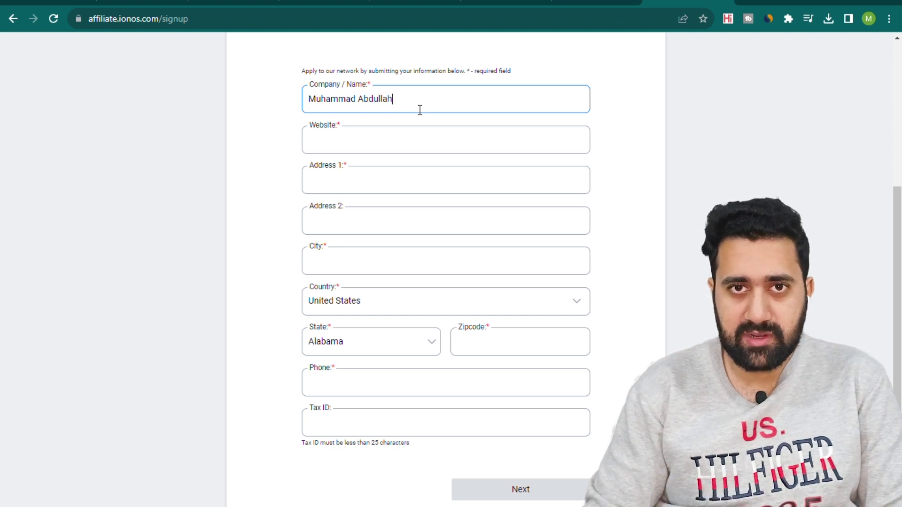
left_click(417, 152)
type("Mastermind.com")
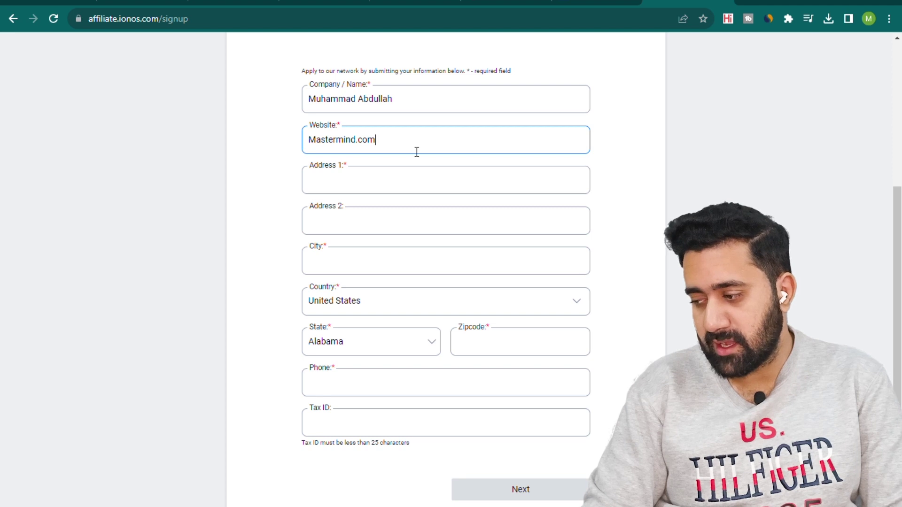
Step: Fill Lahore into Address 1 and City, leaving Address 2 empty
left_click(379, 188)
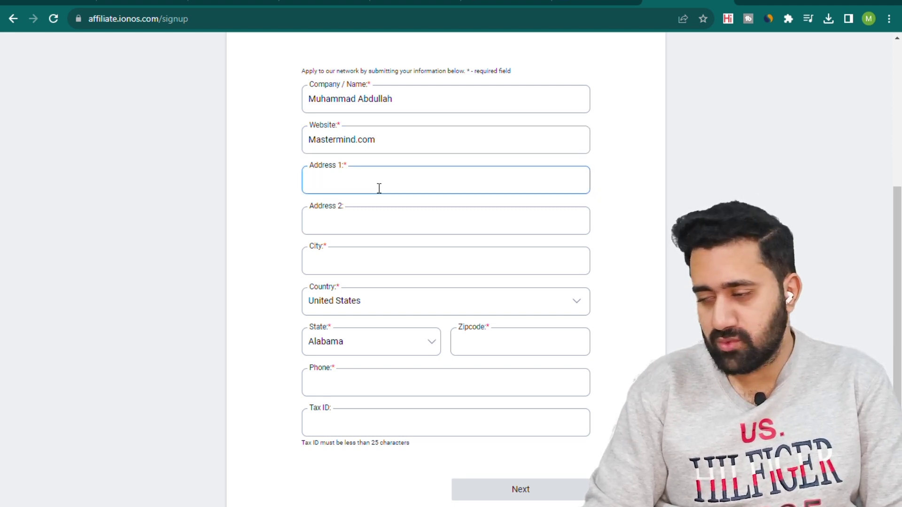
type("Lahore")
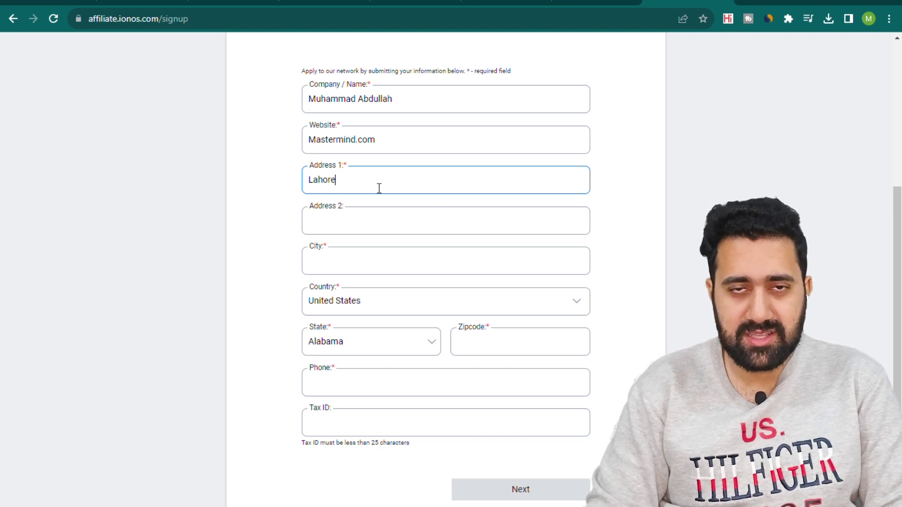
left_click(335, 231)
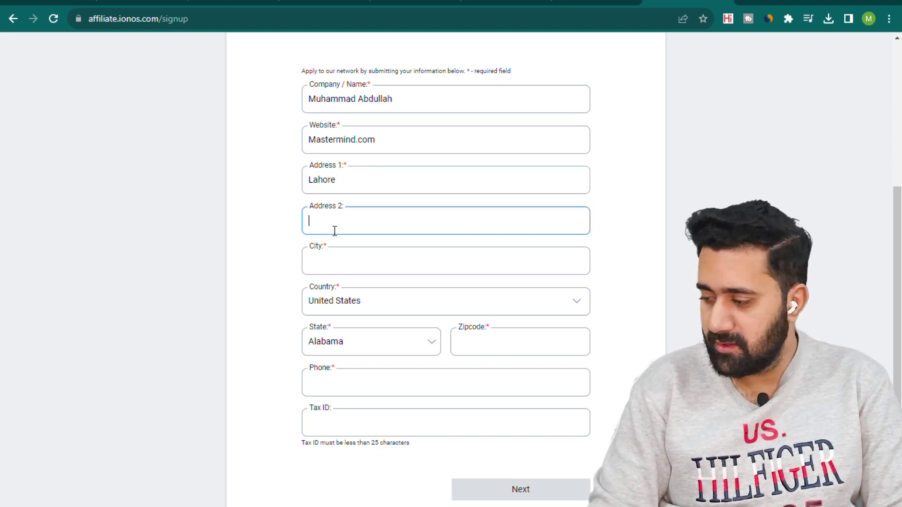
left_click(281, 233)
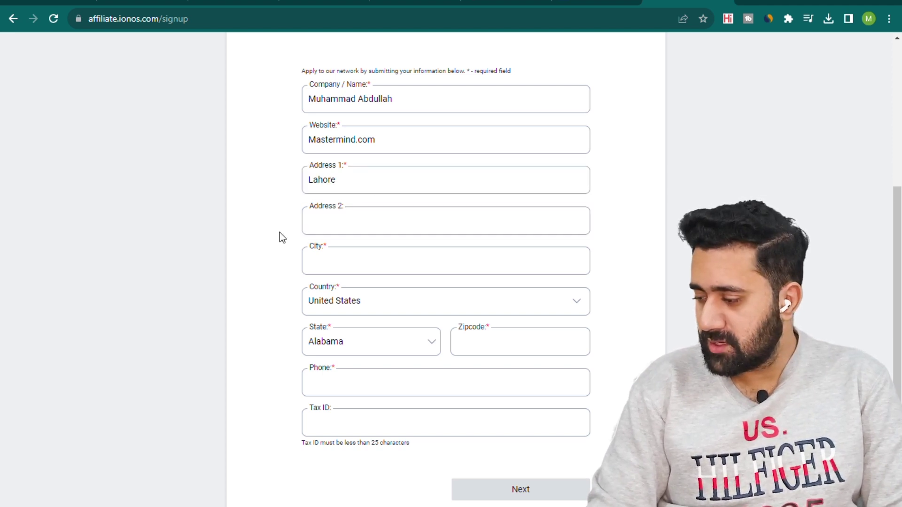
left_click(350, 176)
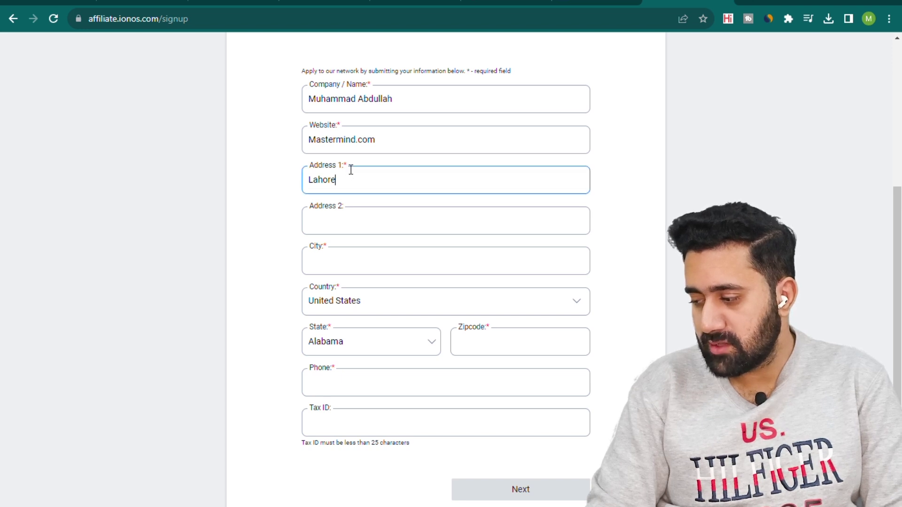
left_click(290, 199)
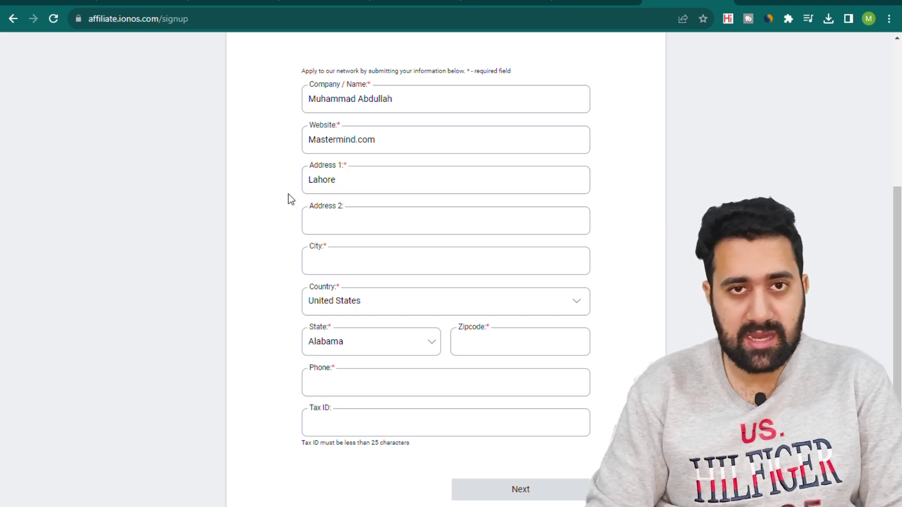
left_click(329, 267)
type("Lahore")
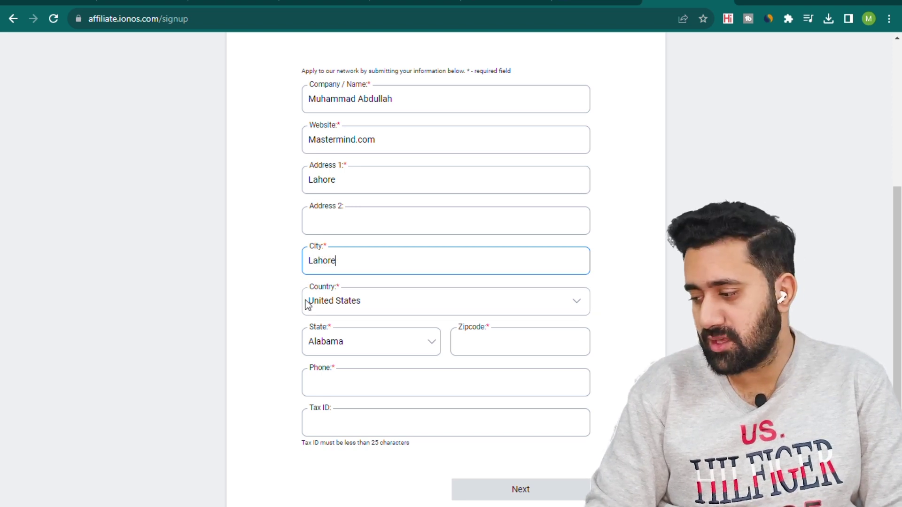
left_click(281, 311)
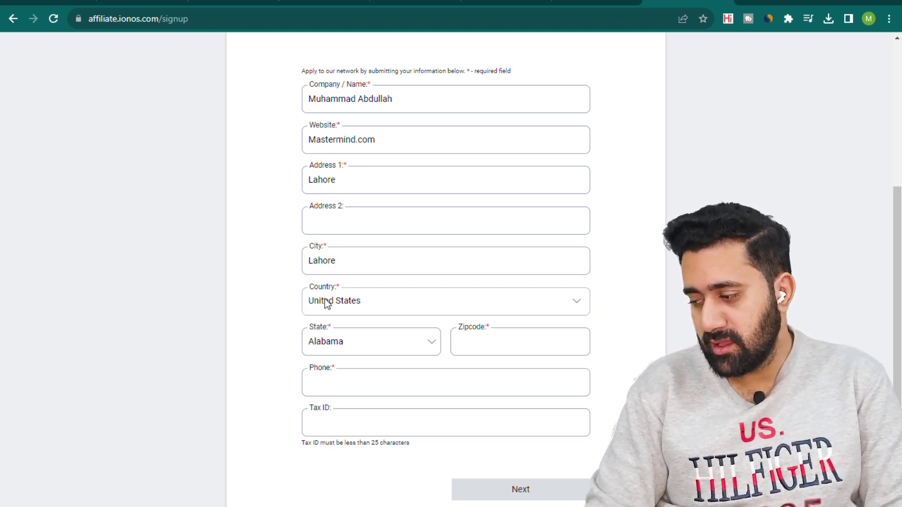
Step: Set country Pakistan, region Punjab and zipcode 55100
left_click(353, 314)
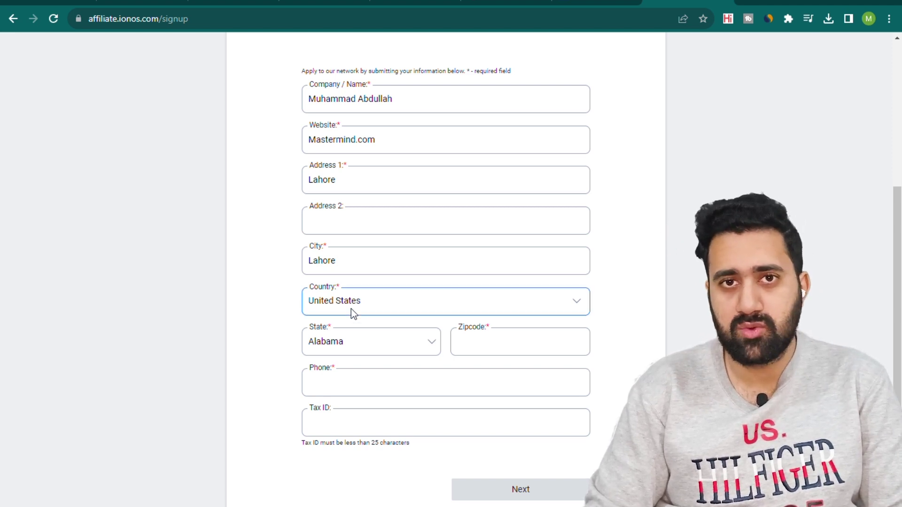
key("p")
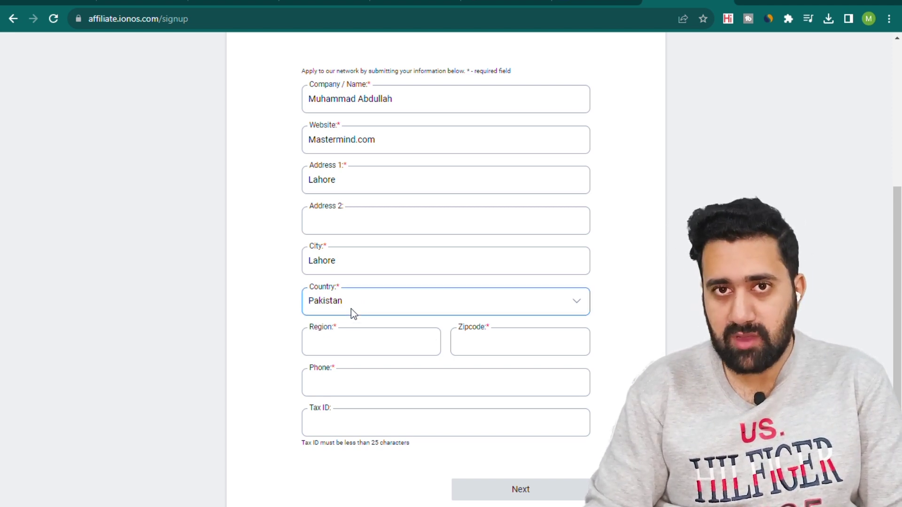
left_click(359, 342)
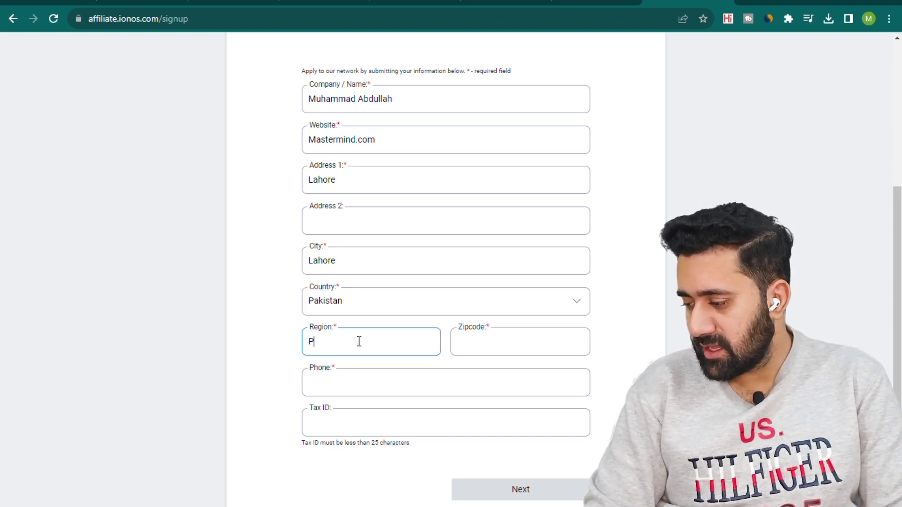
type("Punjab")
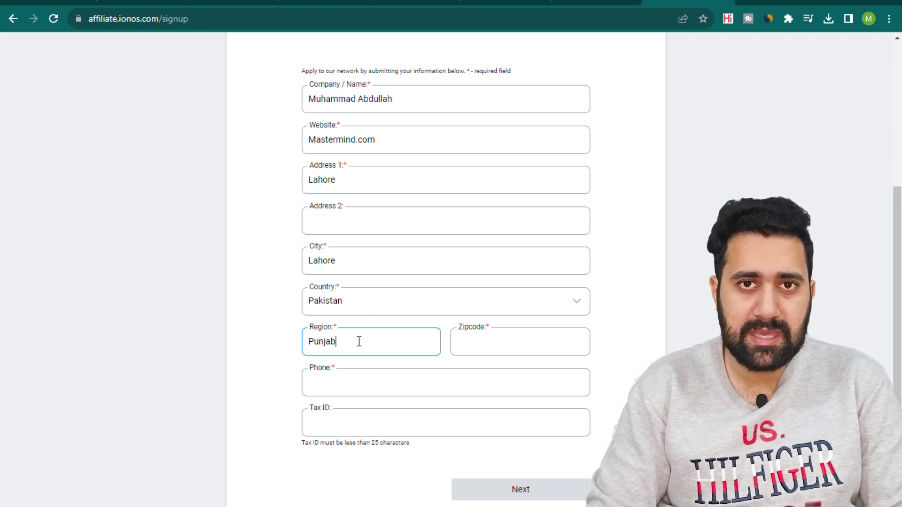
left_click(507, 349)
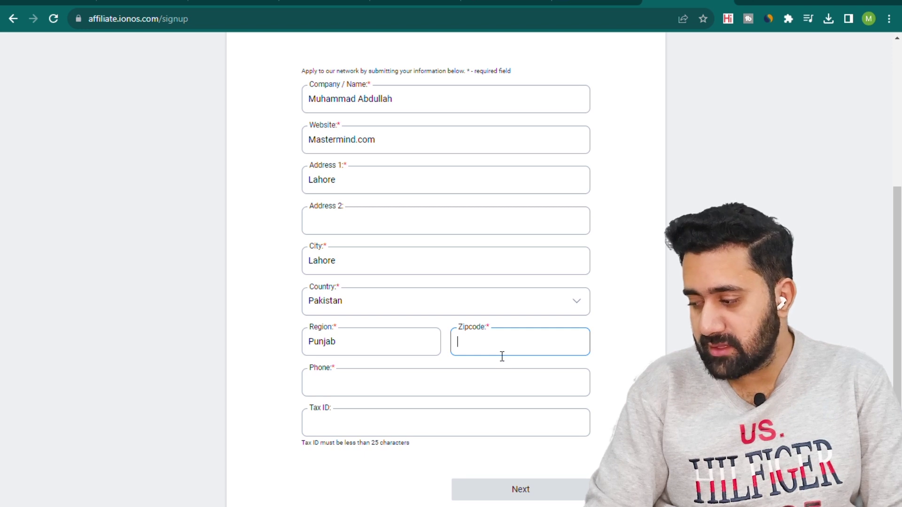
type("551")
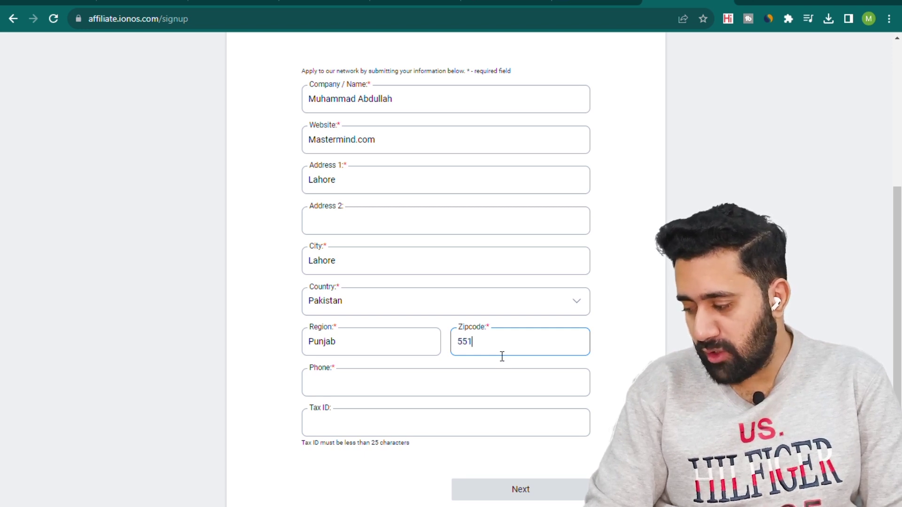
type("00")
Step: Enter the phone number and tax ID, then submit the account details
left_click(368, 379)
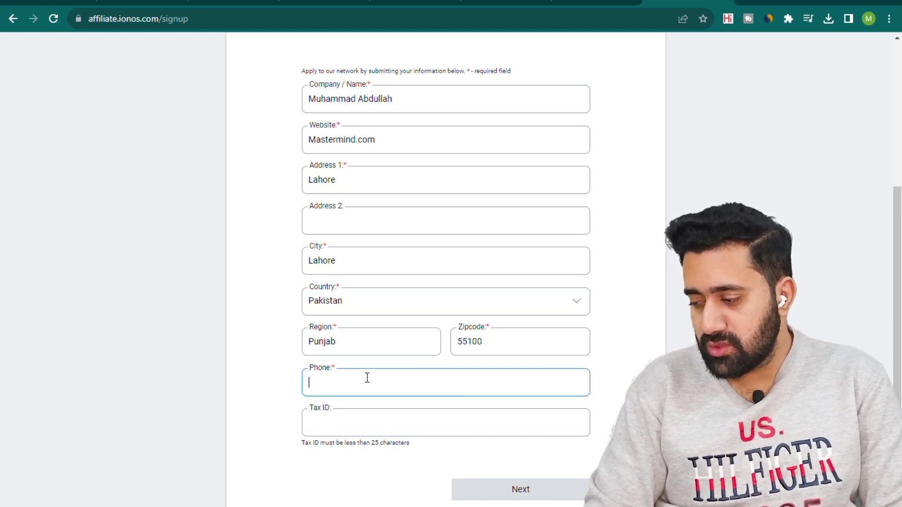
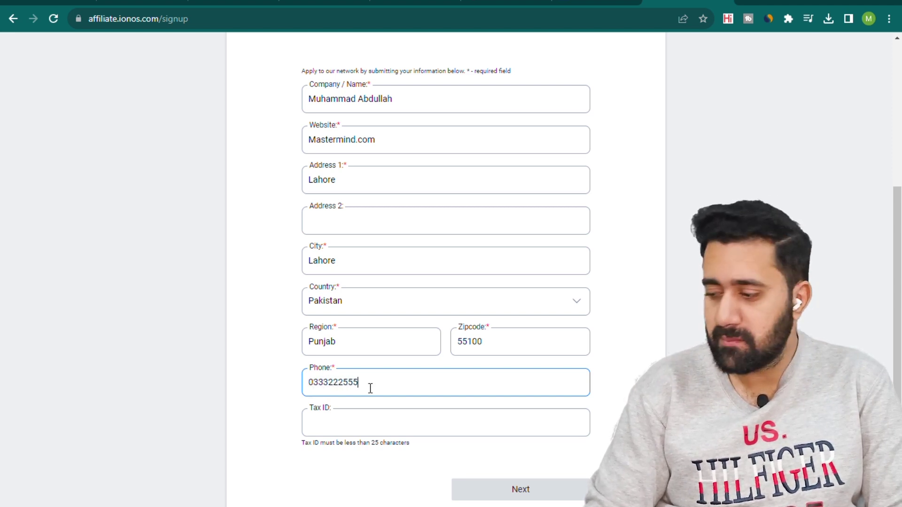
left_click(361, 437)
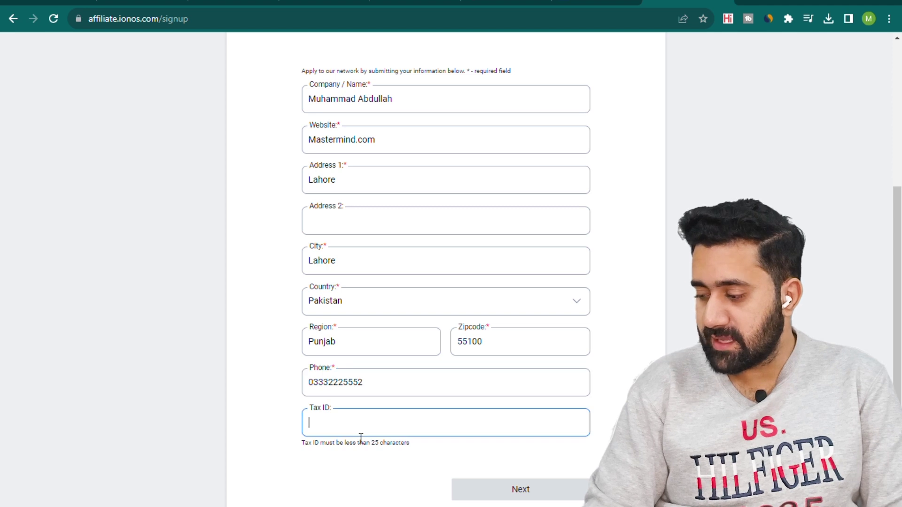
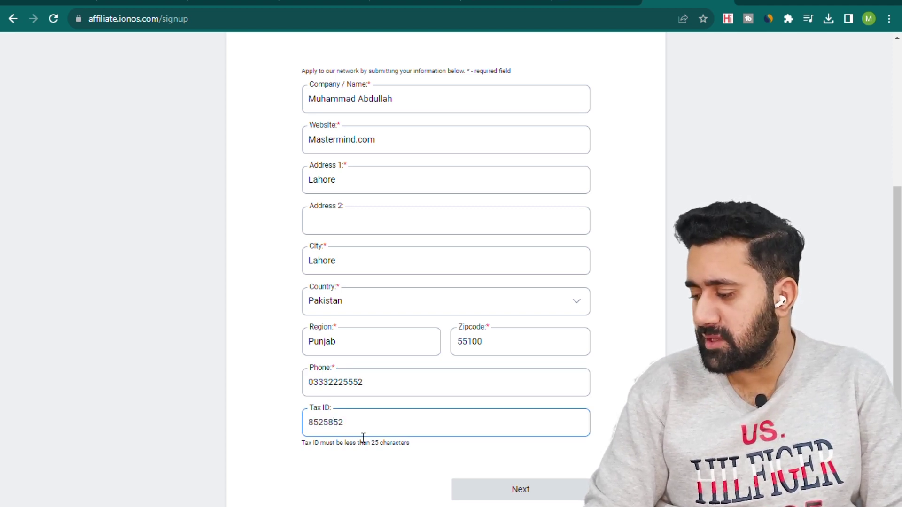
left_click(497, 492)
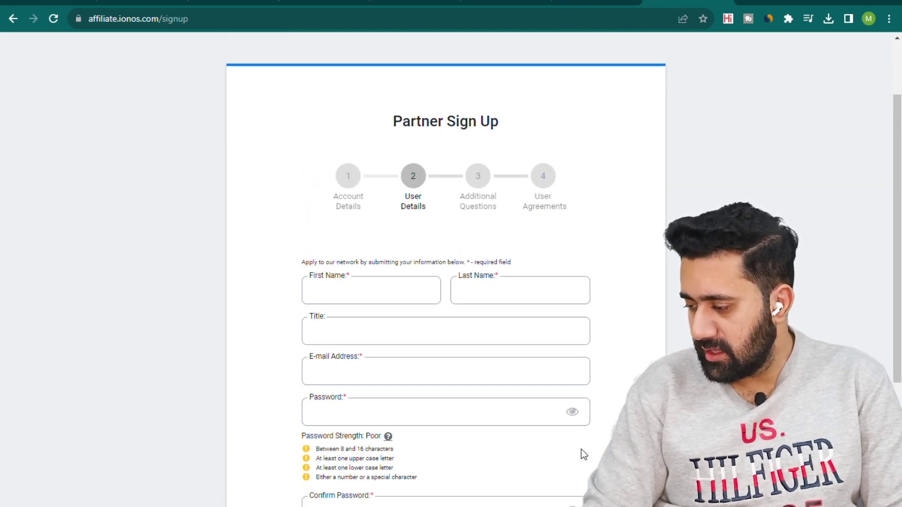
Step: Enter the user's first and last name and title Mr., then move to the e-mail field
scroll(610, 358, "down", 3)
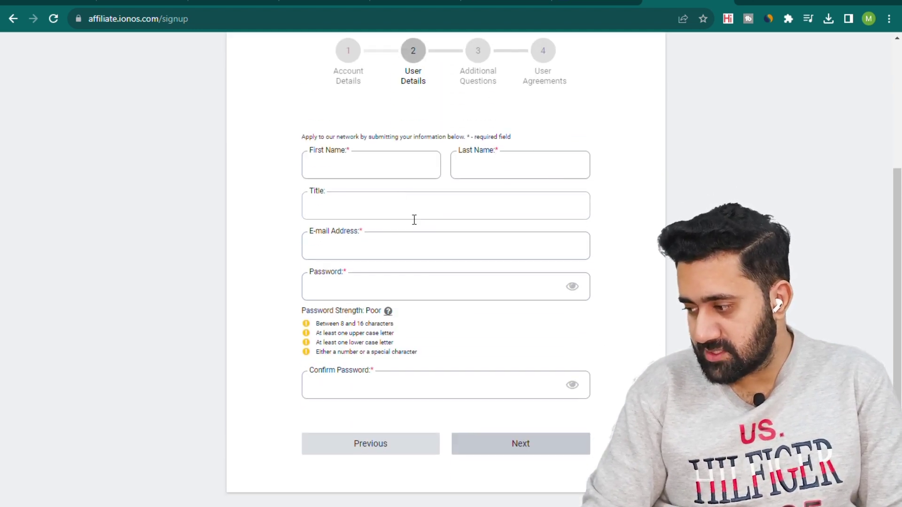
left_click(389, 177)
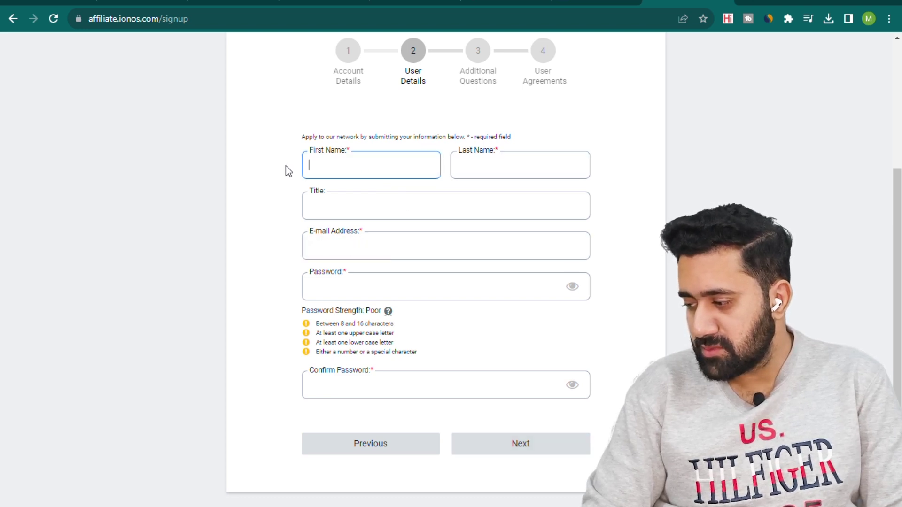
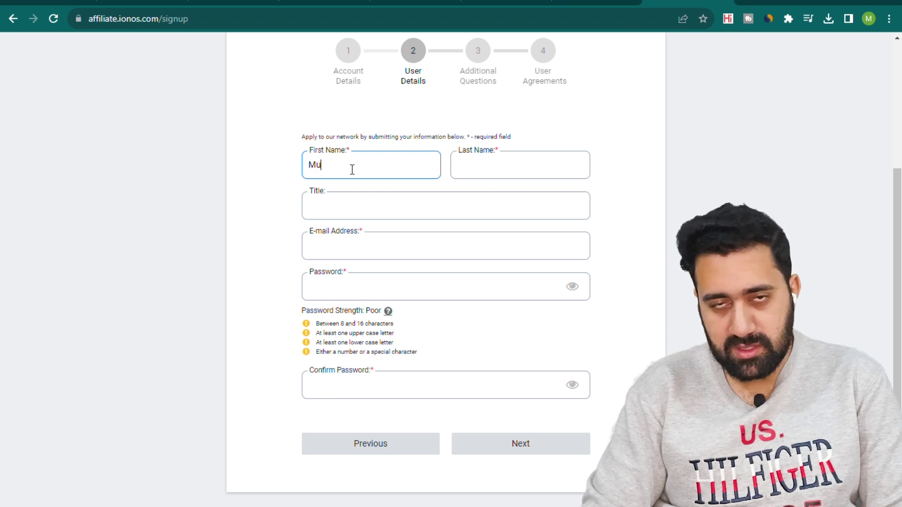
left_click(540, 168)
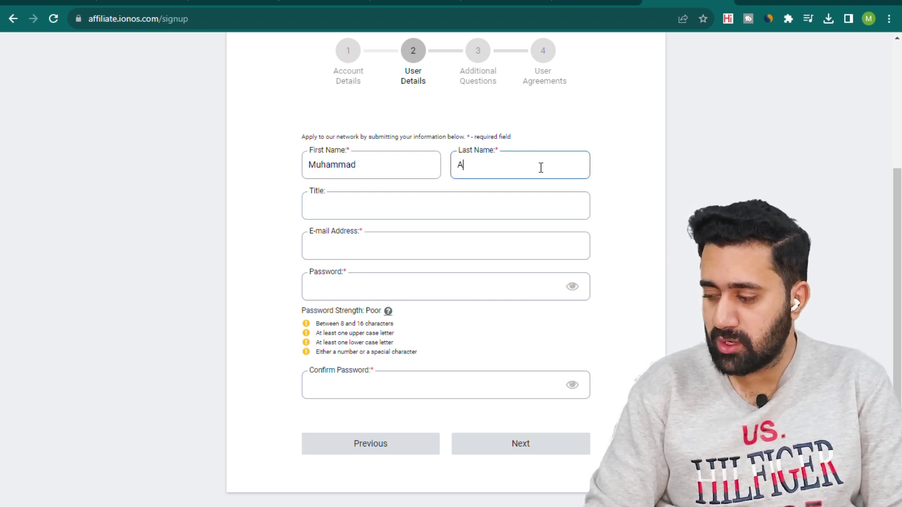
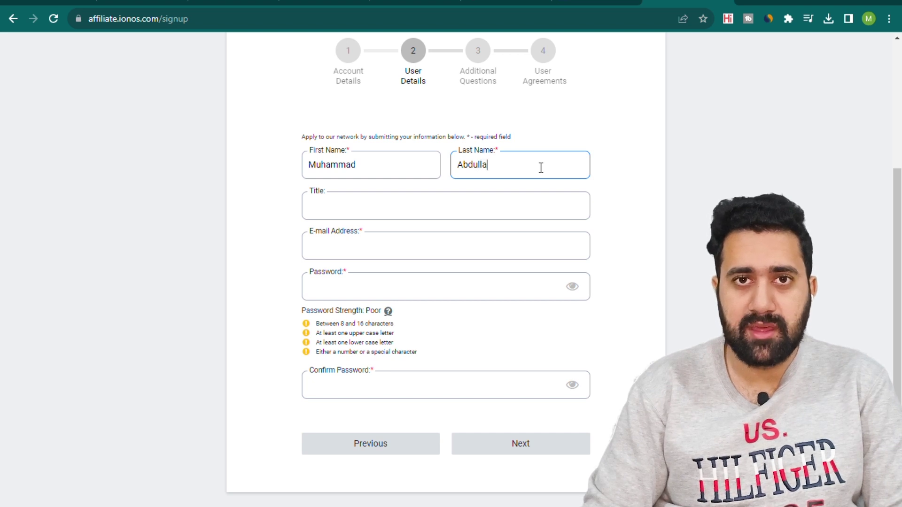
left_click(425, 209)
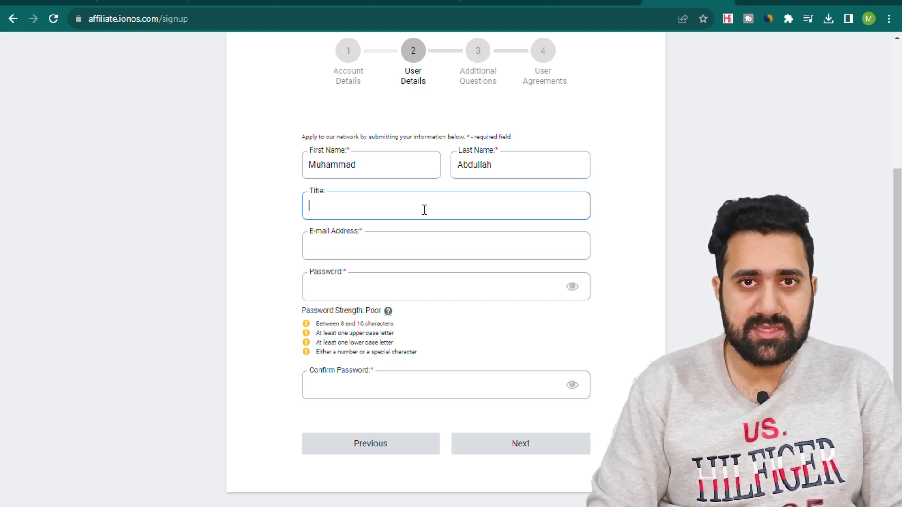
type("r.")
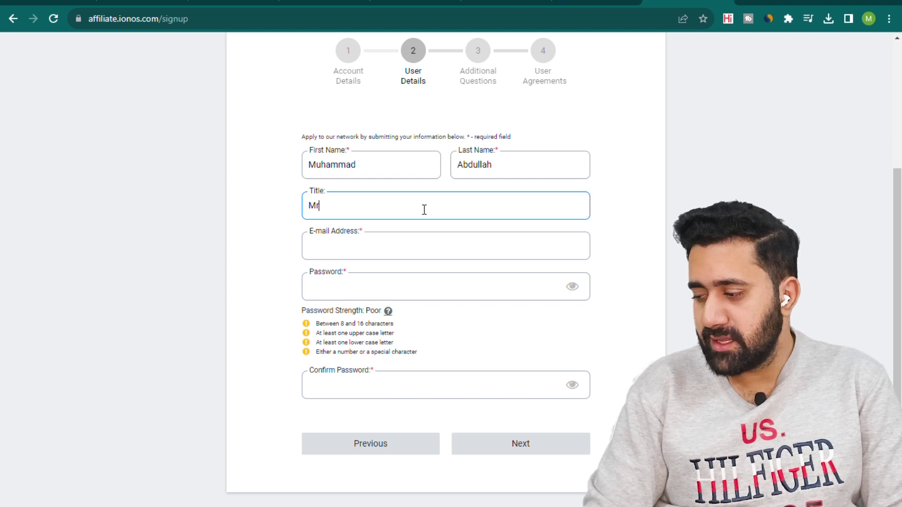
left_click(403, 254)
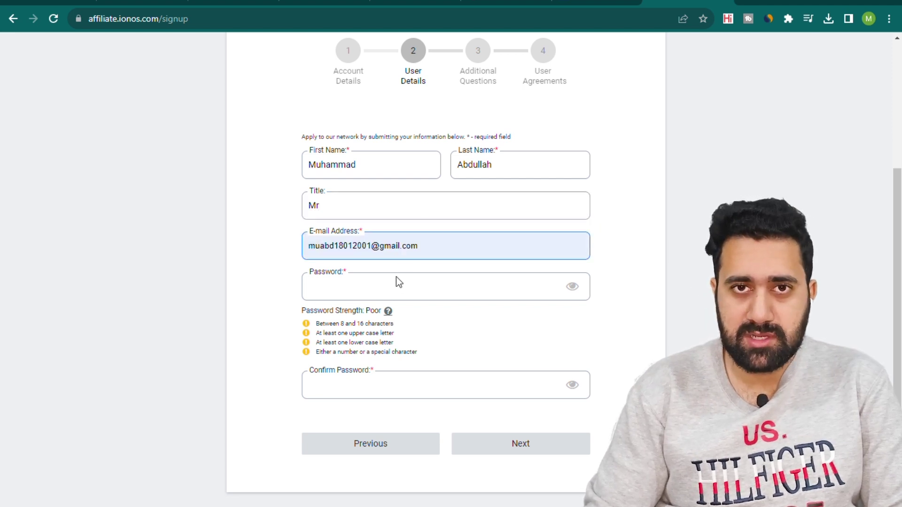
Step: Accept the saved e-mail suggestion and replace the weak password with a stronger one
left_click(396, 278)
left_click(391, 298)
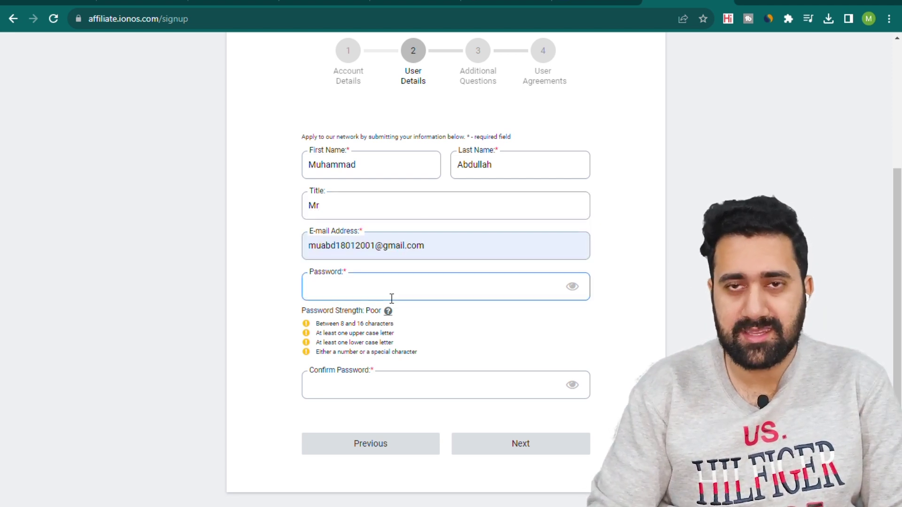
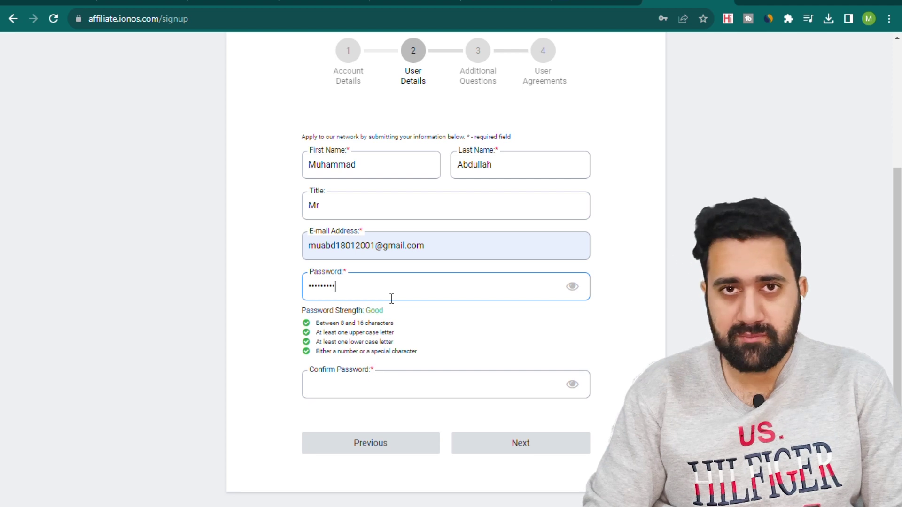
left_click(376, 395)
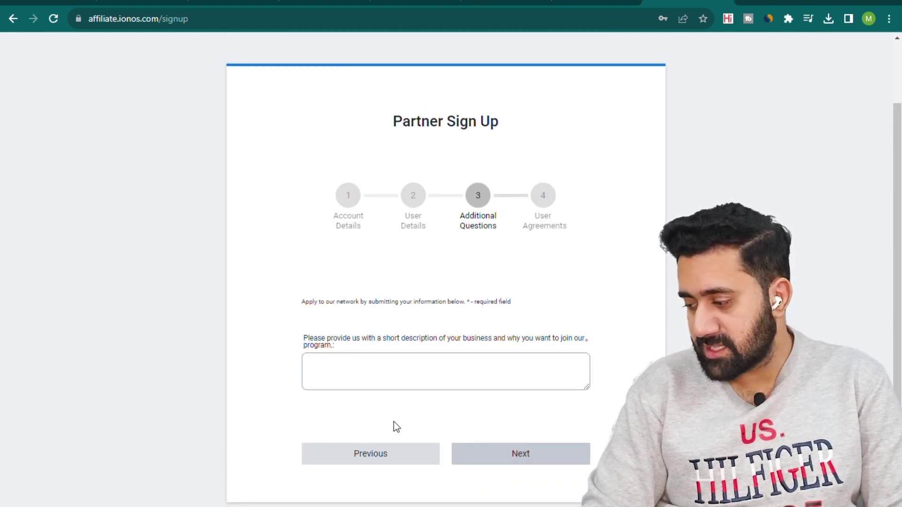
Step: Describe the business as 'I'm a YouTuber and a Freelancer as well, that's why I'm here to join your company for promote it' and continue
left_click(364, 382)
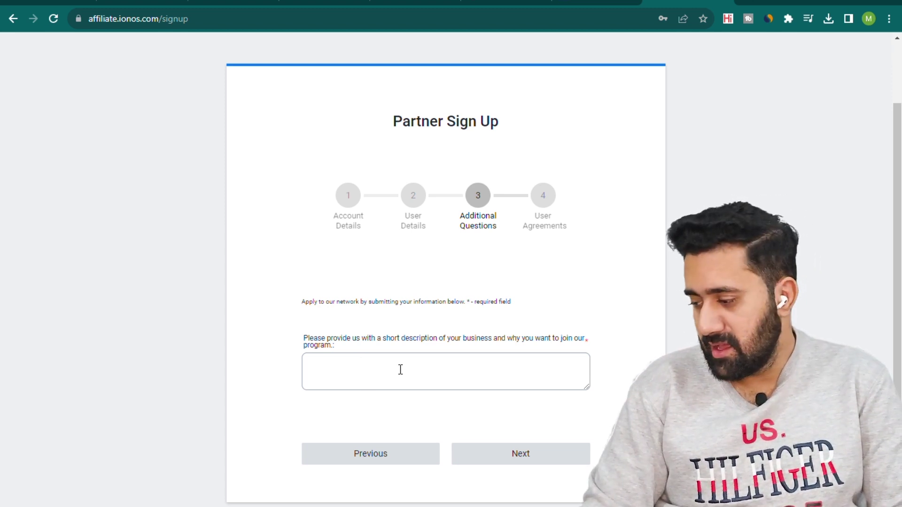
type("I'm a")
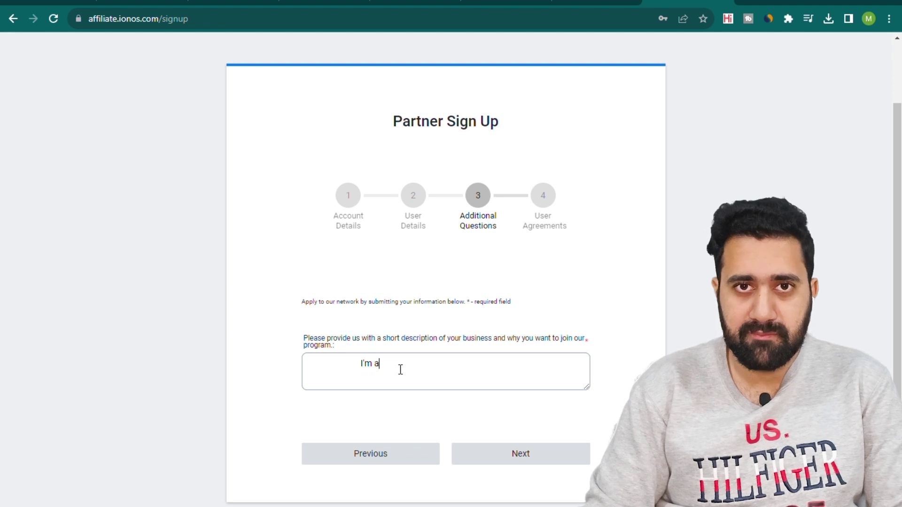
type(" YouTu")
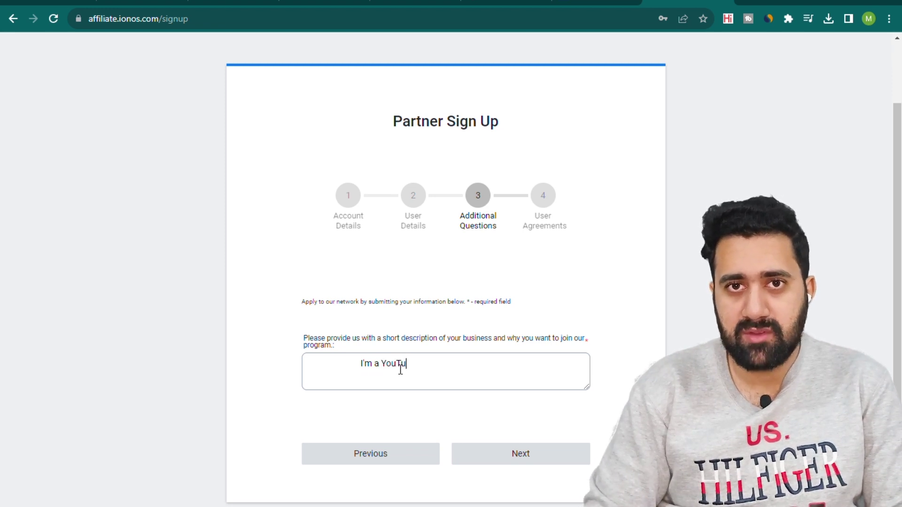
type("ber and a Free")
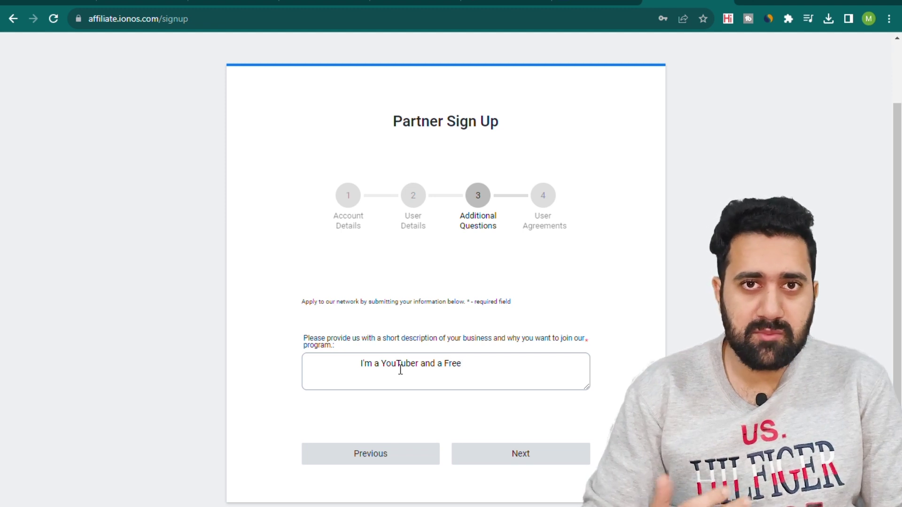
type("lancer as we")
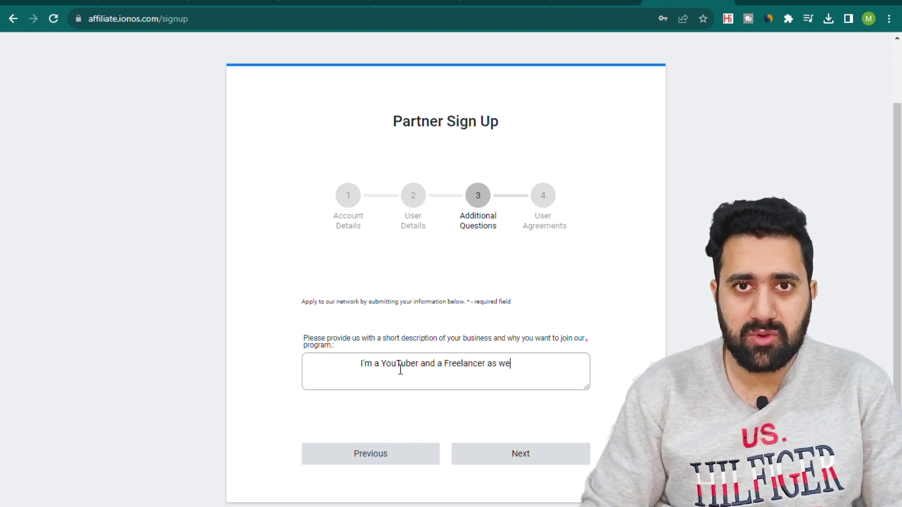
type("ll, that's why")
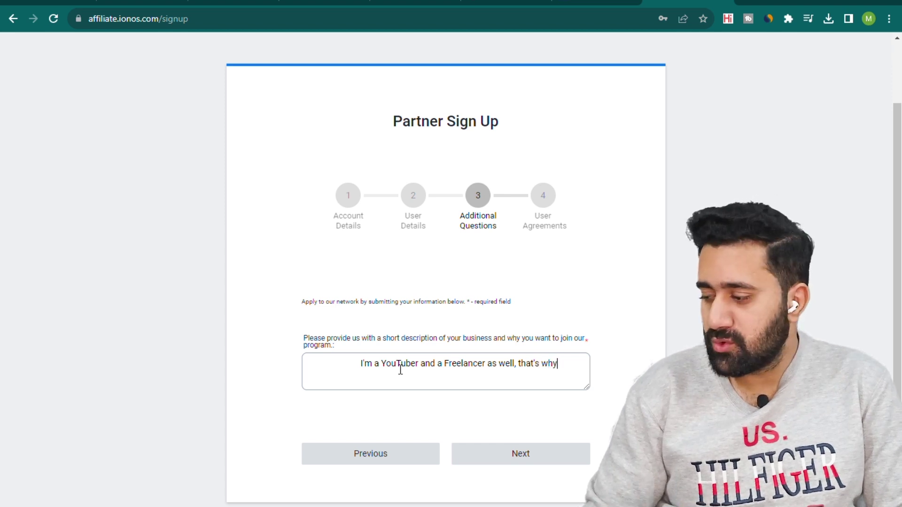
type(" i")
key("BackSpace")
type("I")
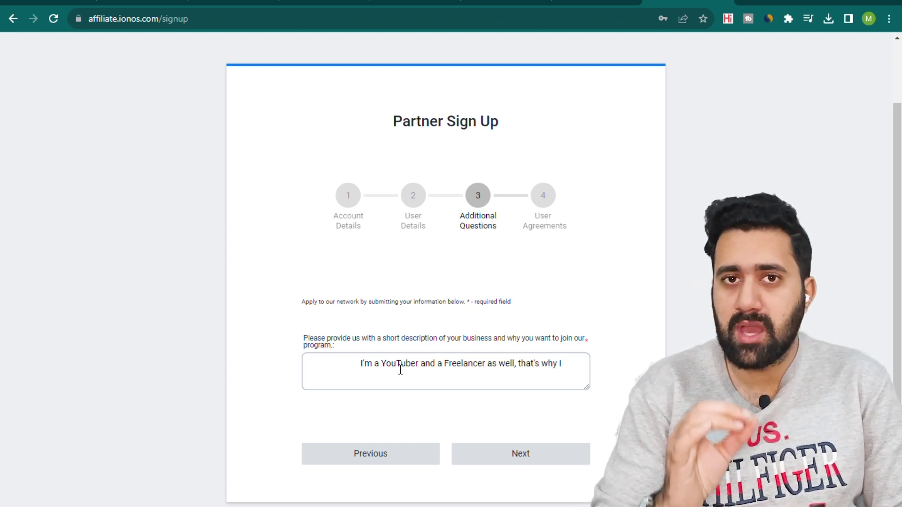
type("'m here to")
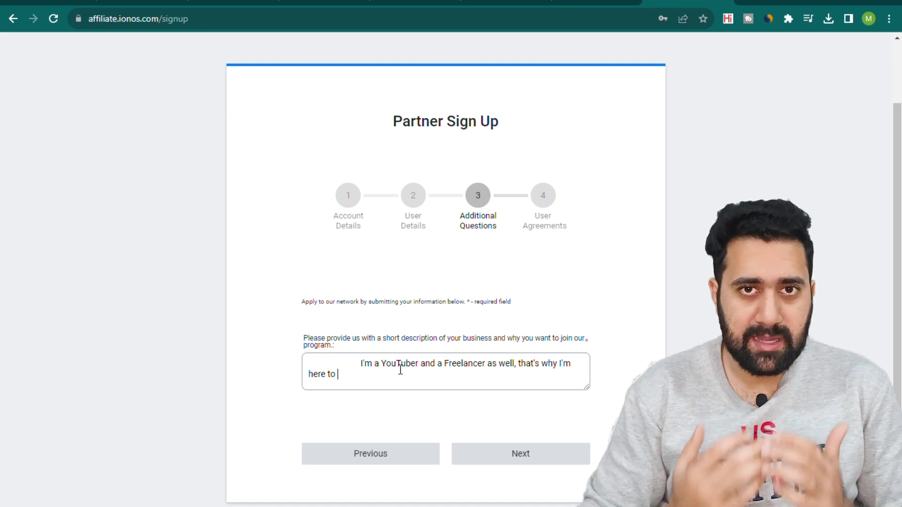
type(" join")
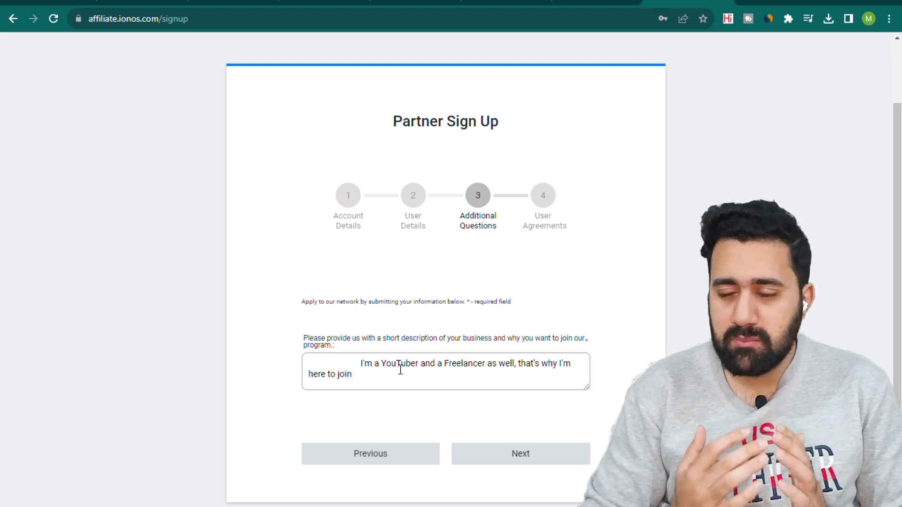
type(" your compa")
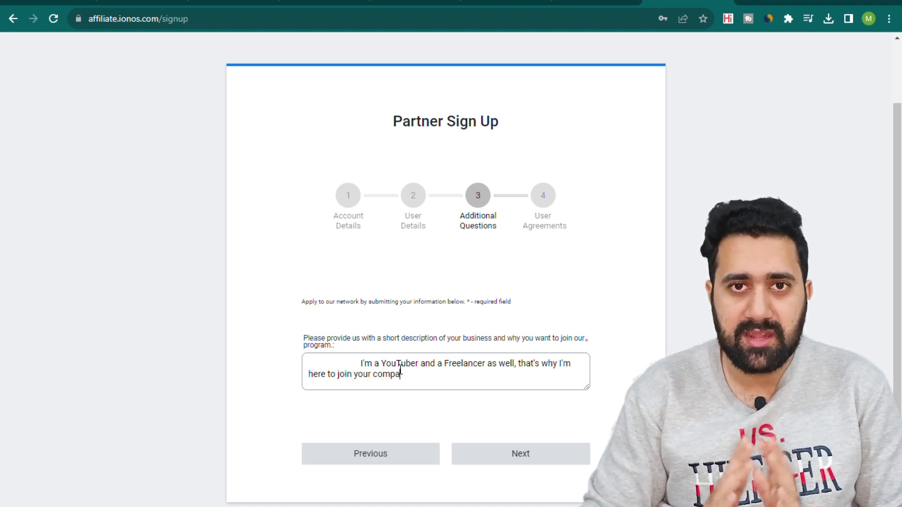
type("ny for ")
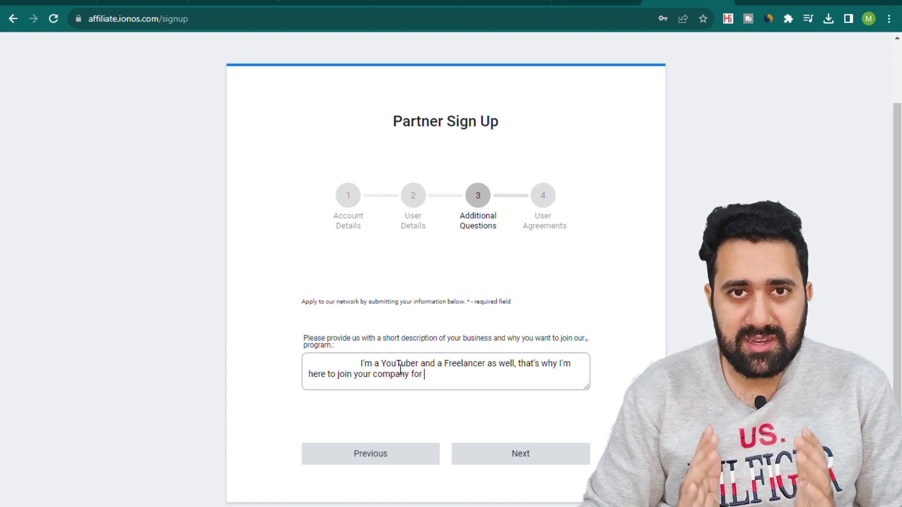
type("prom")
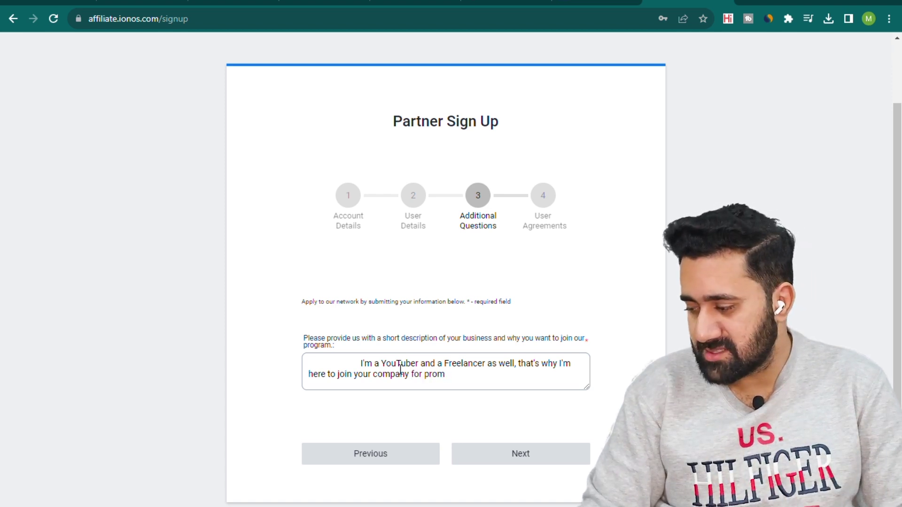
type("ote it.")
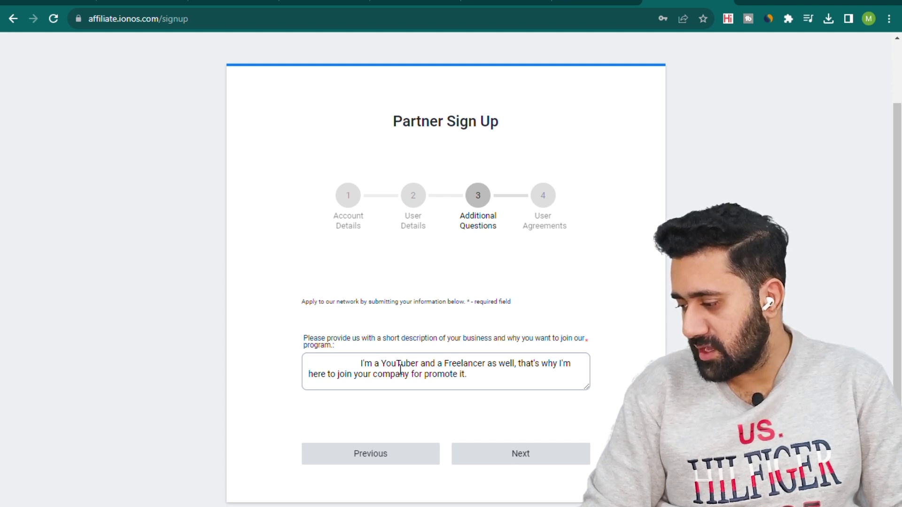
left_click(514, 465)
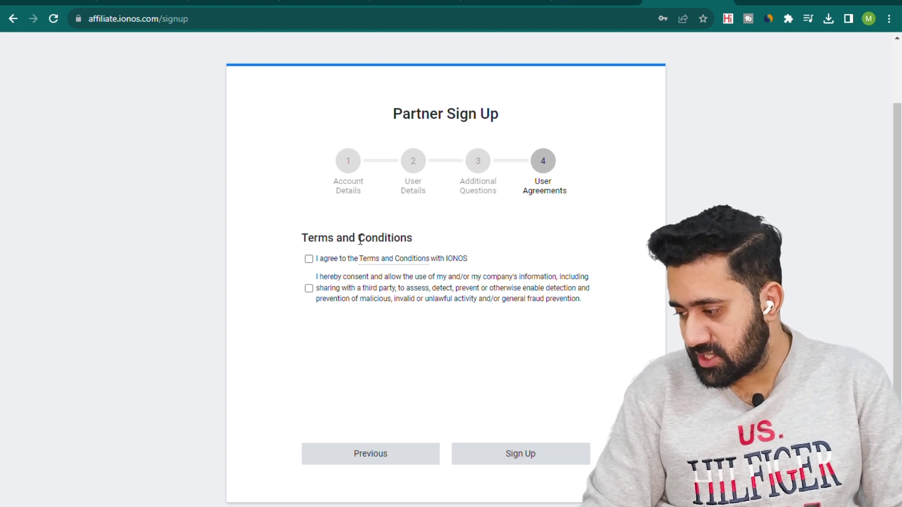
Step: Tick the Terms and Conditions and data-use consent boxes and submit with Sign Up
left_click(309, 259)
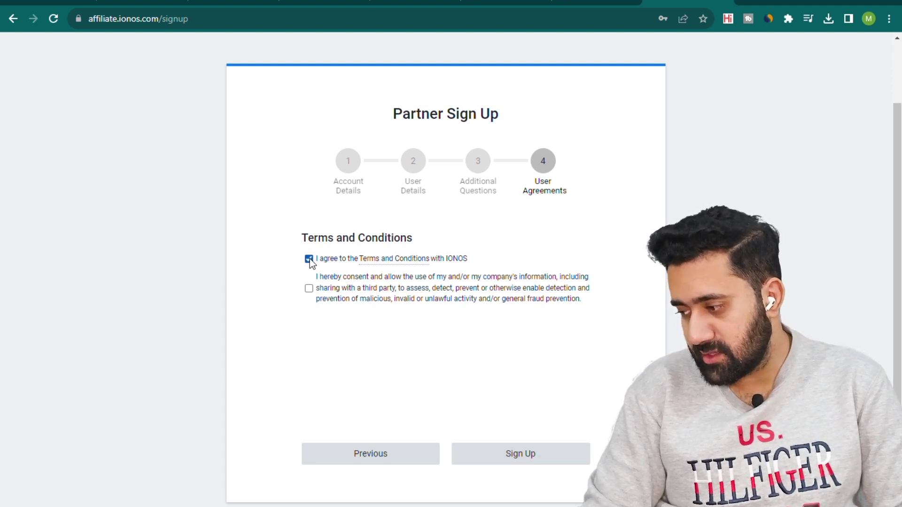
left_click(308, 289)
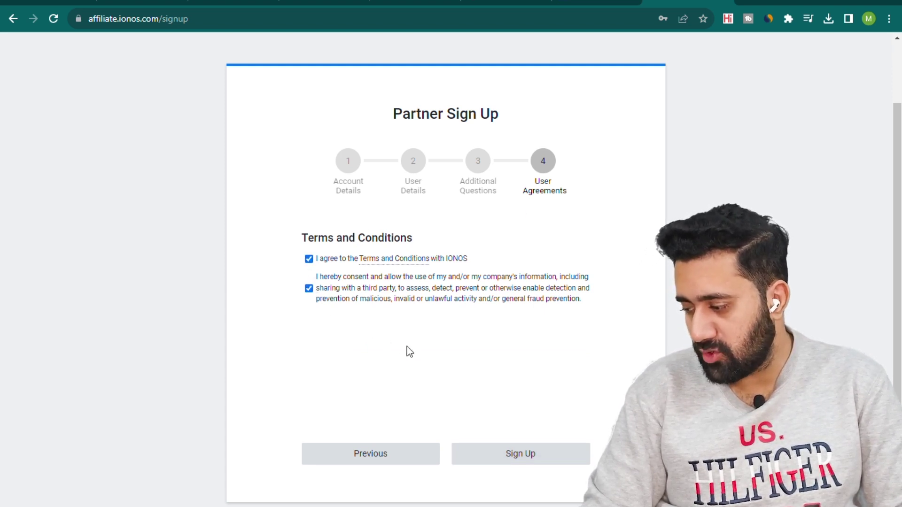
left_click(481, 463)
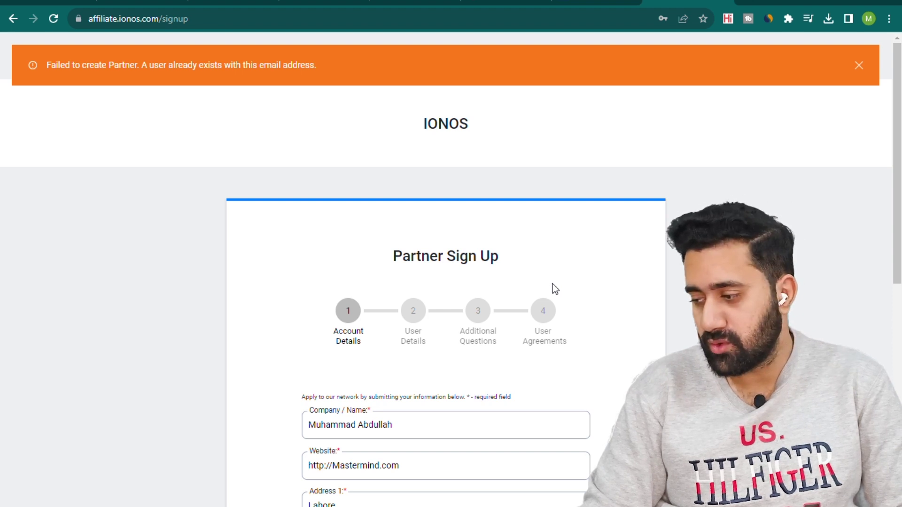
Step: Reload and confirm form resubmission, then close the failed-to-create-Partner error banner
left_click(53, 18)
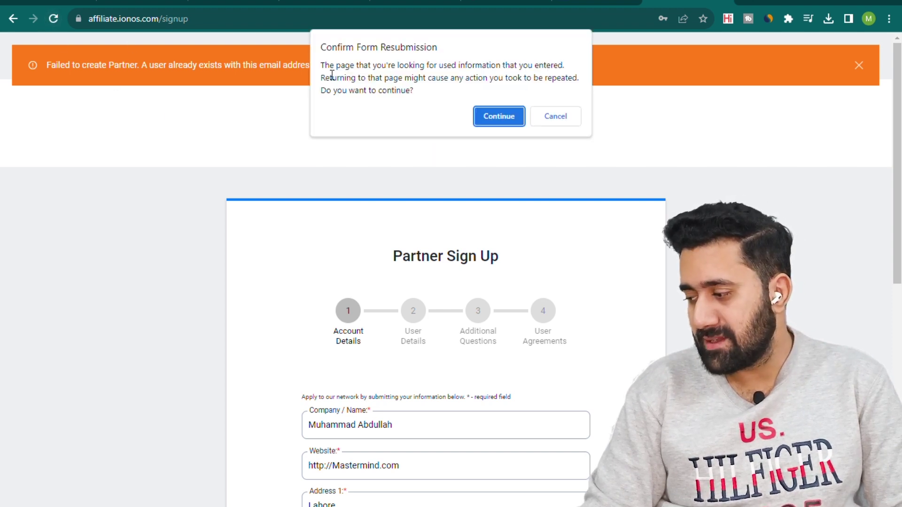
left_click(496, 118)
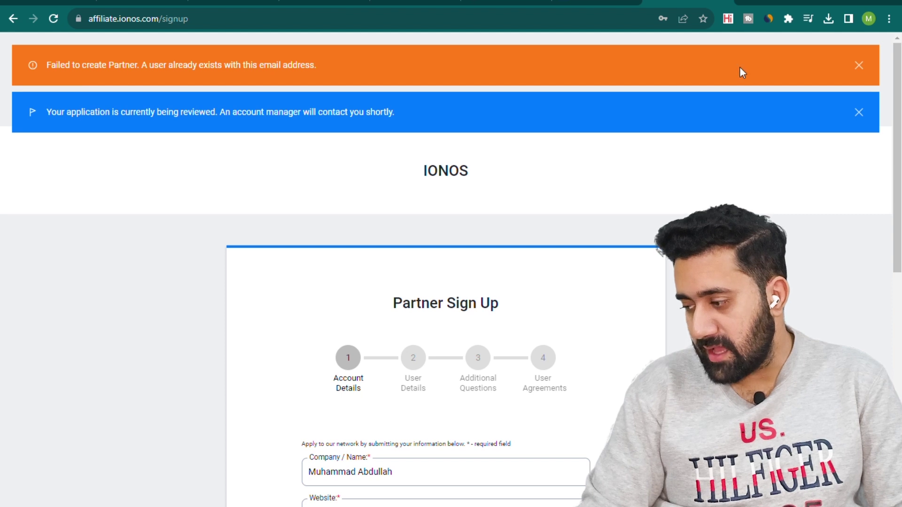
left_click(858, 66)
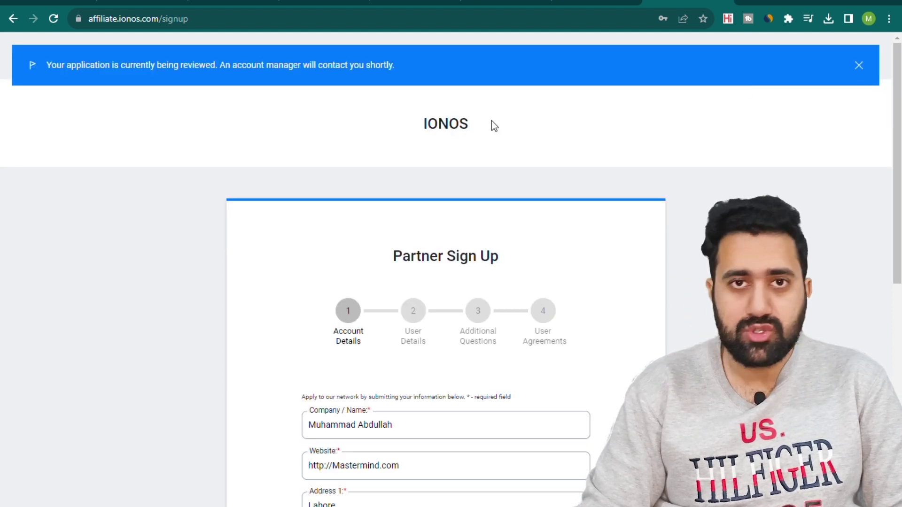